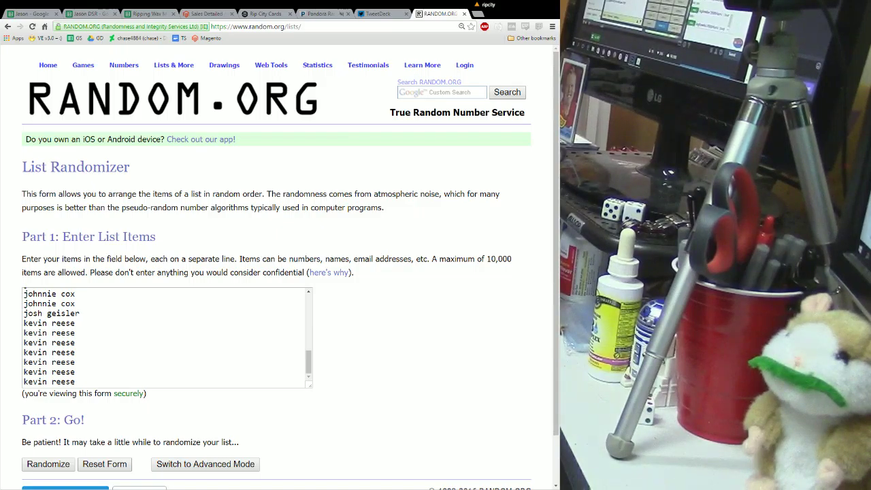
{"action": "scroll", "coordinate": [83, 382], "scroll_direction": "down", "scroll_amount": 1}
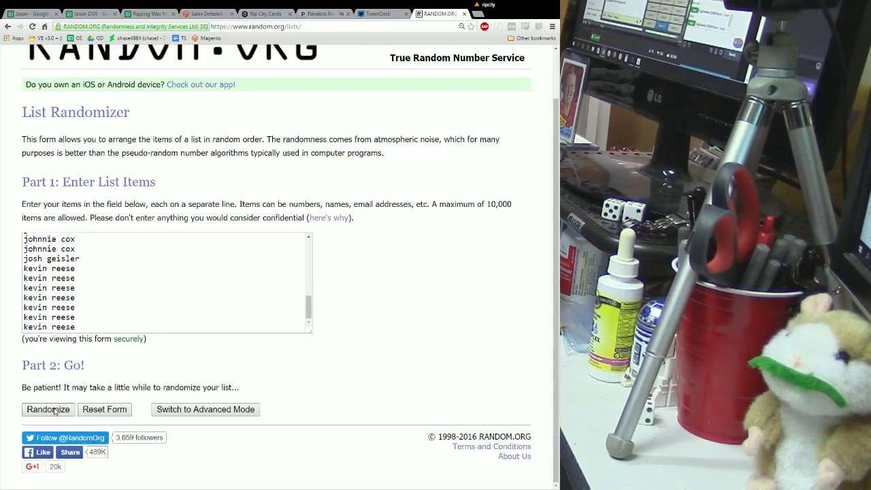
- Randomize the 35 names, then reshuffle with Again! until the page reports nine randomizations
{"action": "left_click", "coordinate": [56, 411]}
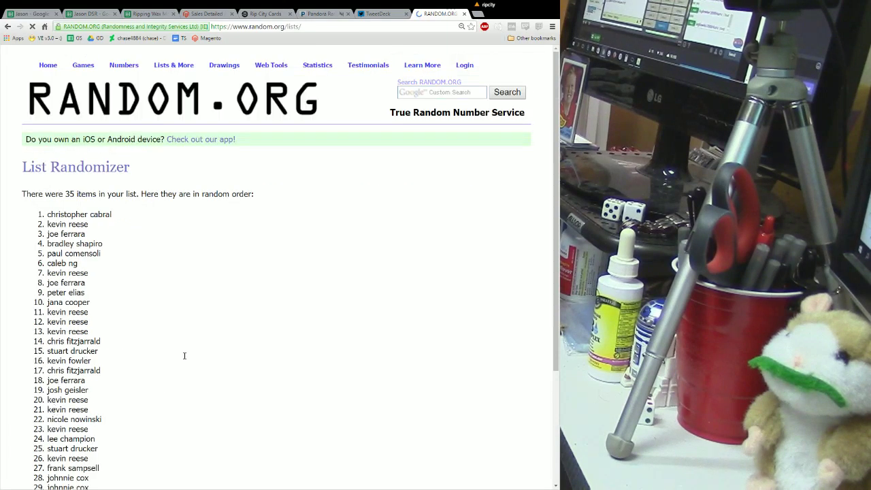
{"action": "scroll", "coordinate": [184, 356], "scroll_direction": "down", "scroll_amount": 3}
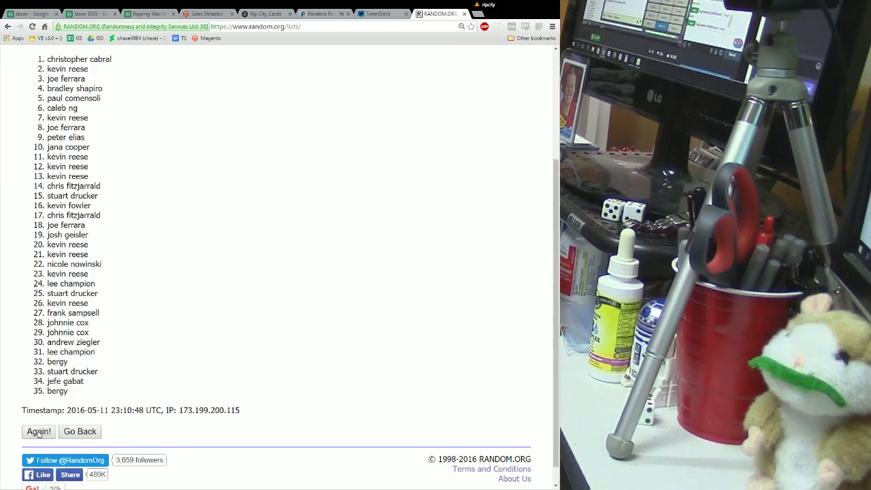
{"action": "left_click", "coordinate": [39, 434]}
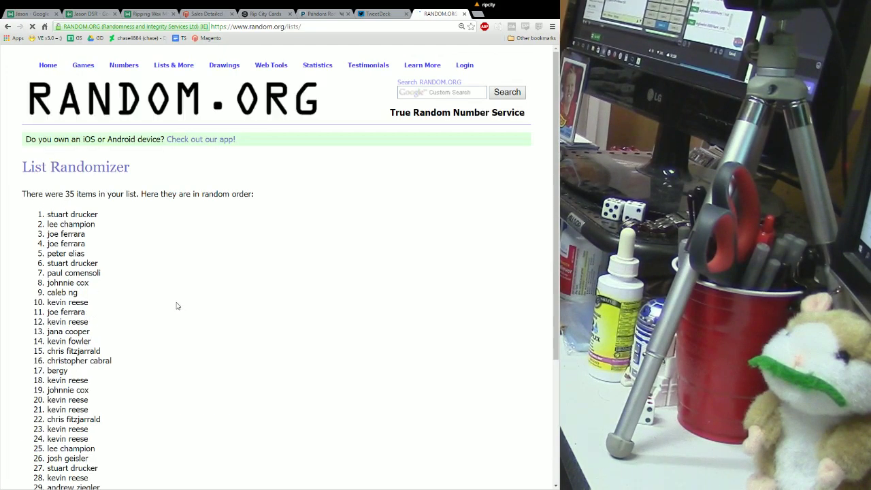
{"action": "scroll", "coordinate": [176, 305], "scroll_direction": "down", "scroll_amount": 3}
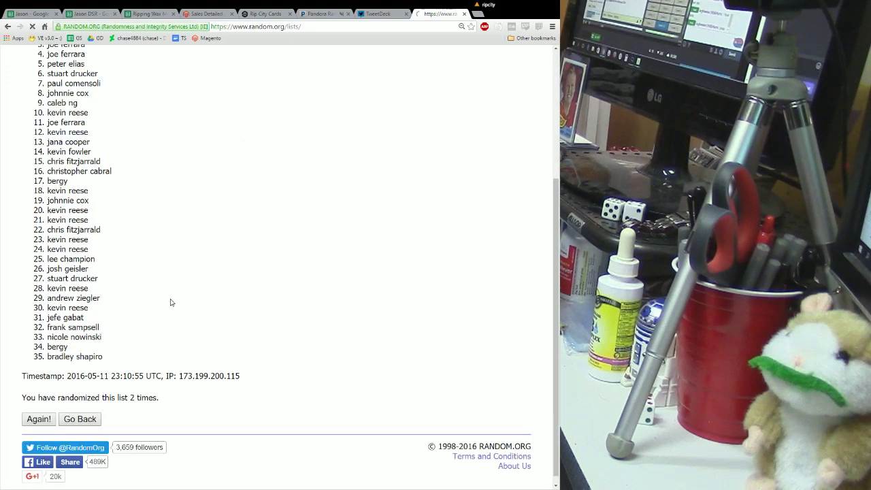
{"action": "scroll", "coordinate": [163, 326], "scroll_direction": "down", "scroll_amount": 3}
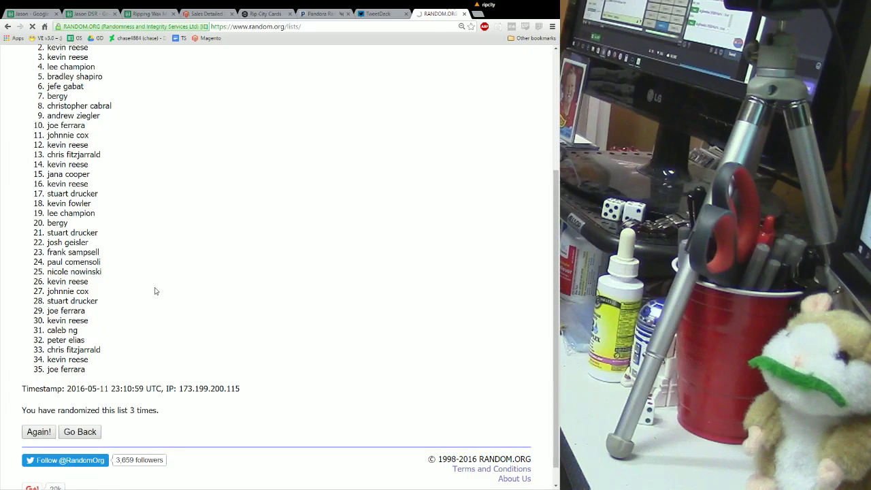
{"action": "scroll", "coordinate": [184, 305], "scroll_direction": "down", "scroll_amount": 5}
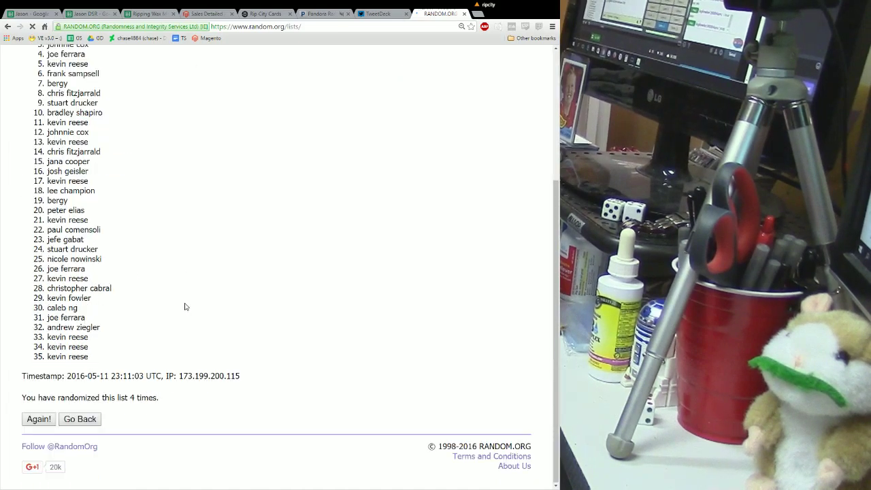
{"action": "left_click", "coordinate": [39, 418]}
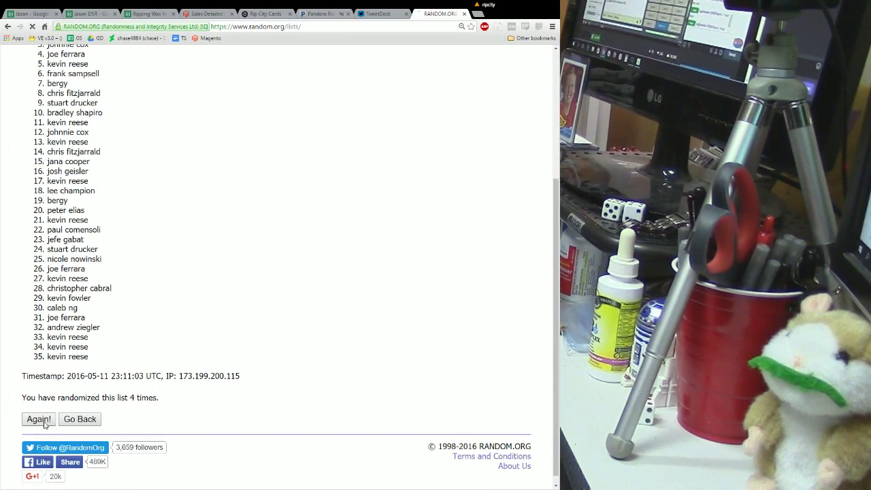
{"action": "scroll", "coordinate": [211, 317], "scroll_direction": "down", "scroll_amount": 5}
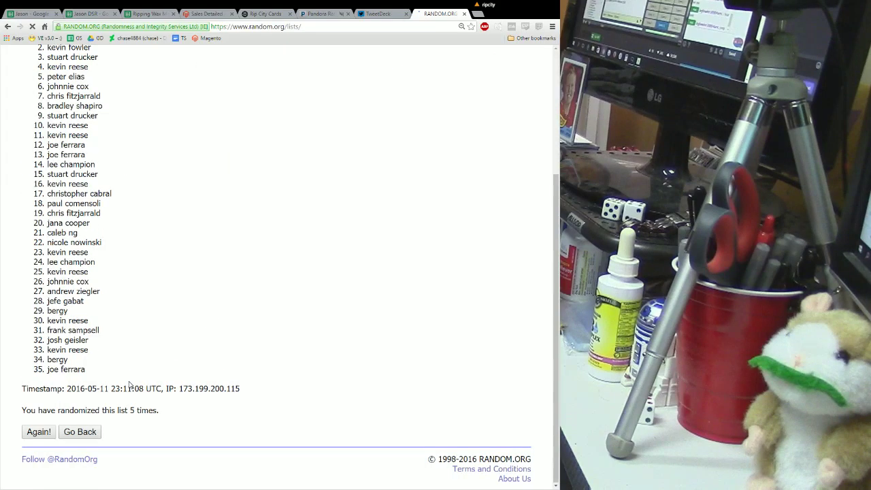
{"action": "left_click", "coordinate": [38, 432]}
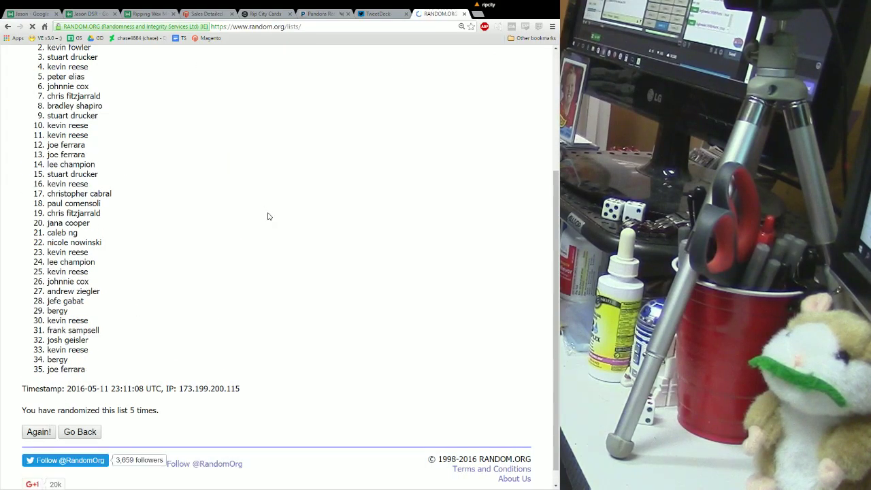
{"action": "scroll", "coordinate": [247, 283], "scroll_direction": "down", "scroll_amount": 5}
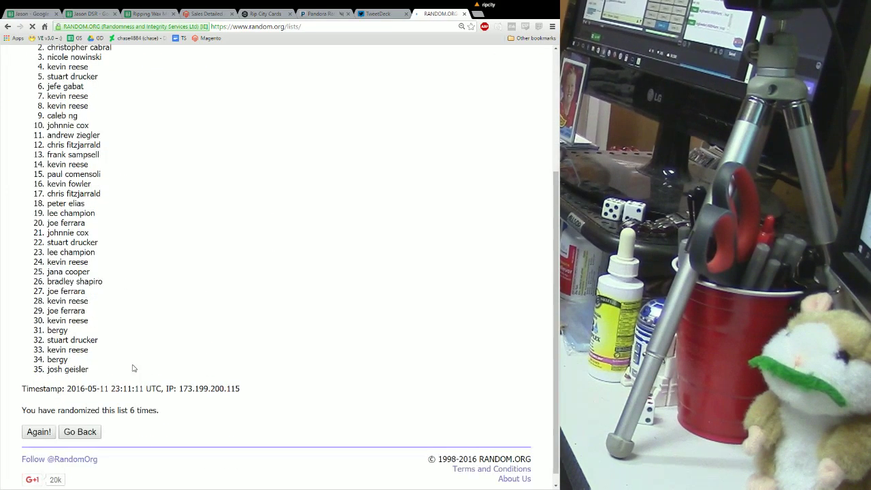
{"action": "left_click", "coordinate": [27, 430]}
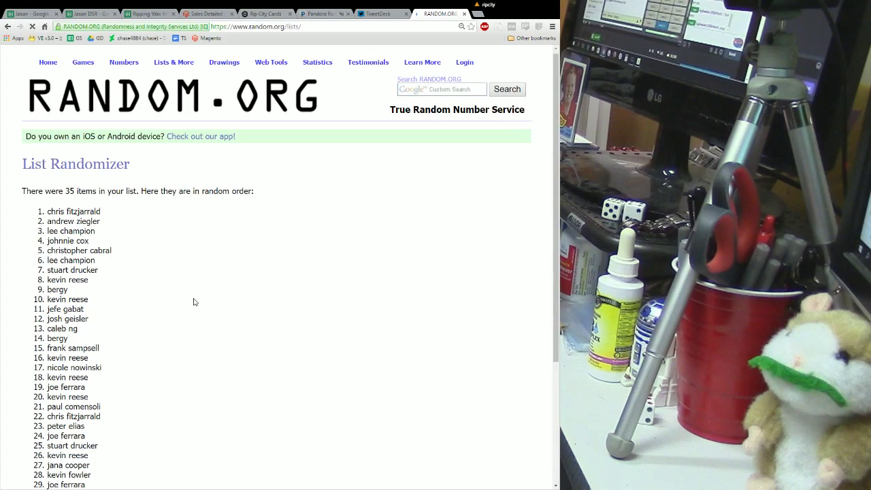
{"action": "scroll", "coordinate": [193, 299], "scroll_direction": "down", "scroll_amount": 5}
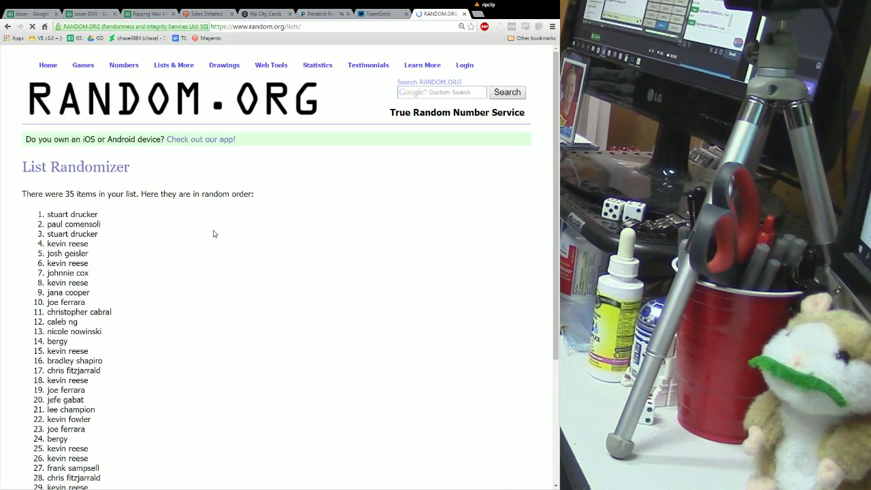
{"action": "scroll", "coordinate": [213, 233], "scroll_direction": "down", "scroll_amount": 5}
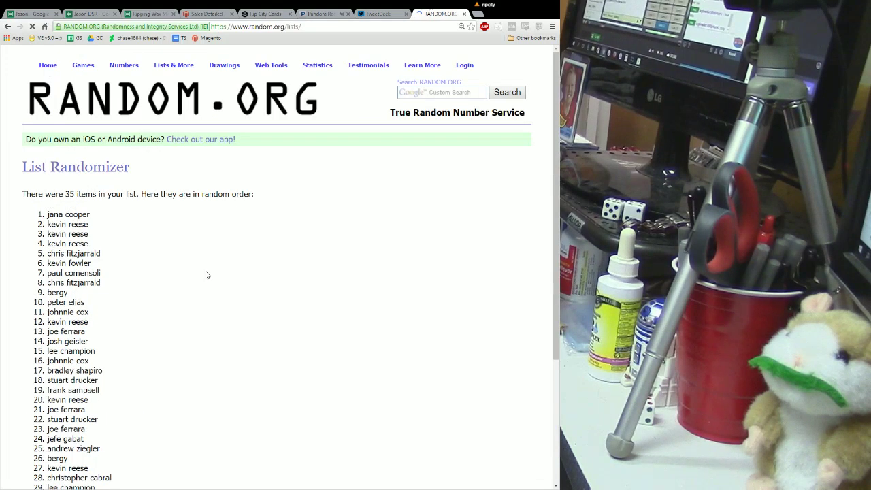
{"action": "scroll", "coordinate": [232, 285], "scroll_direction": "down", "scroll_amount": 3}
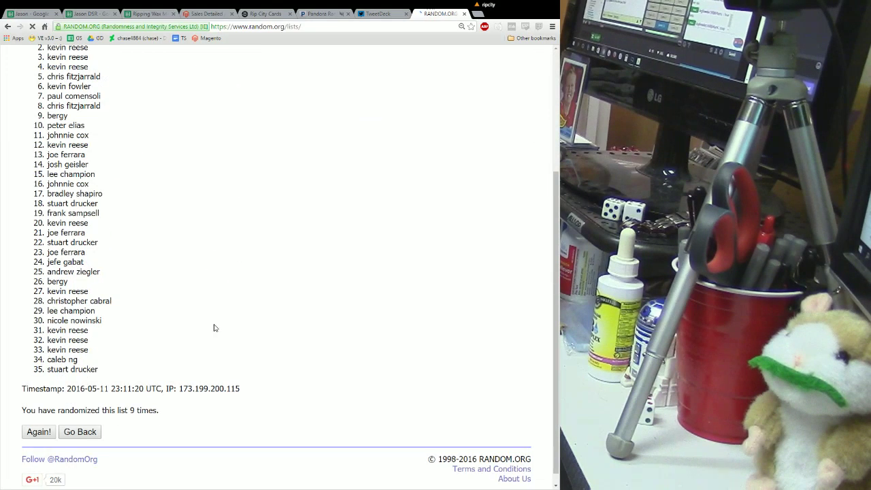
{"action": "left_click", "coordinate": [43, 433]}
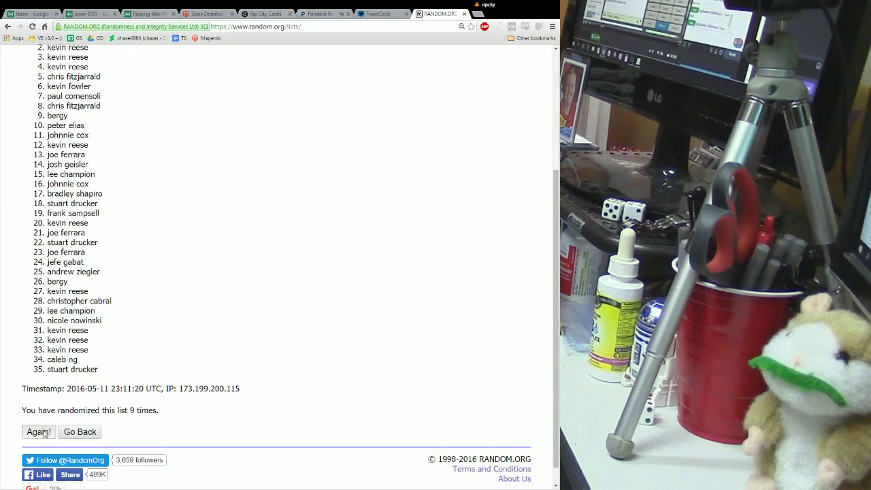